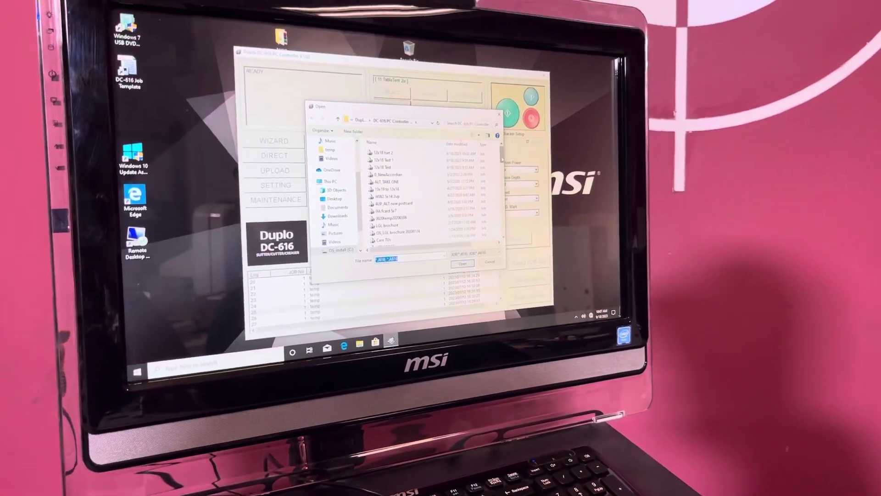
scroll(427, 179, down, 2)
scroll(428, 193, down, 3)
scroll(427, 193, down, 3)
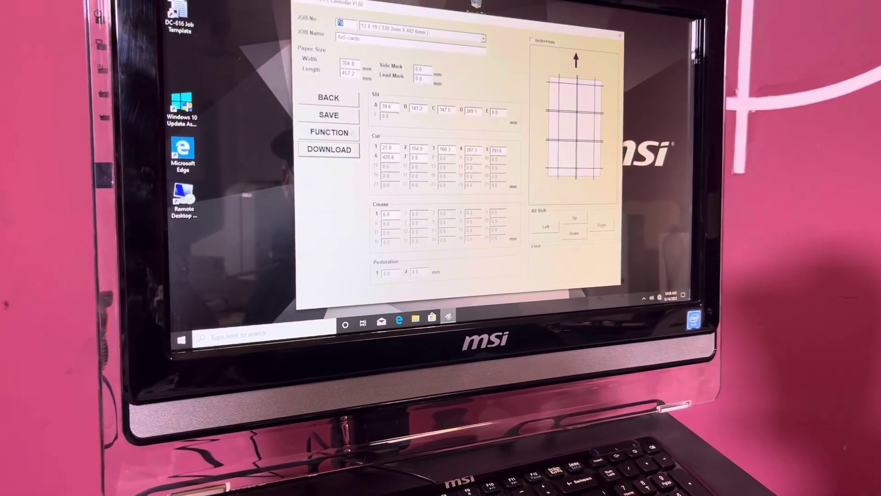
Return to the main screen and bring up the stored-job list to pick job 7 (12x18, 4x5 cards)
click(329, 105)
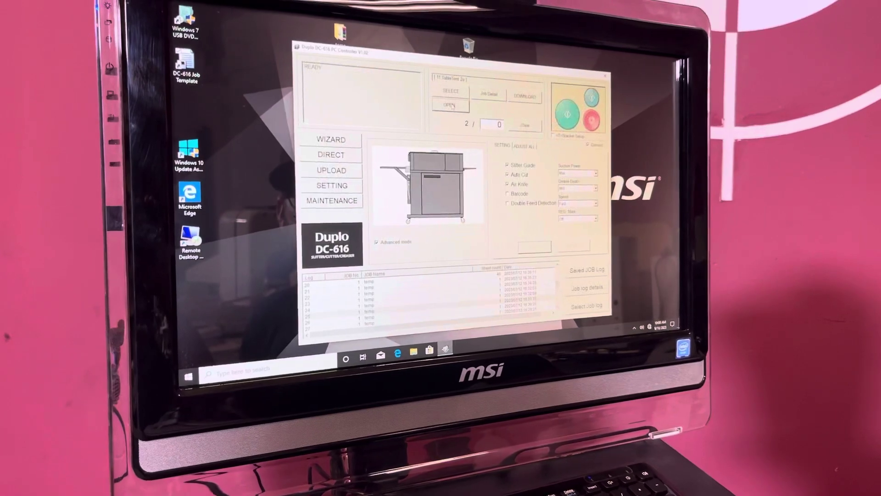
click(439, 112)
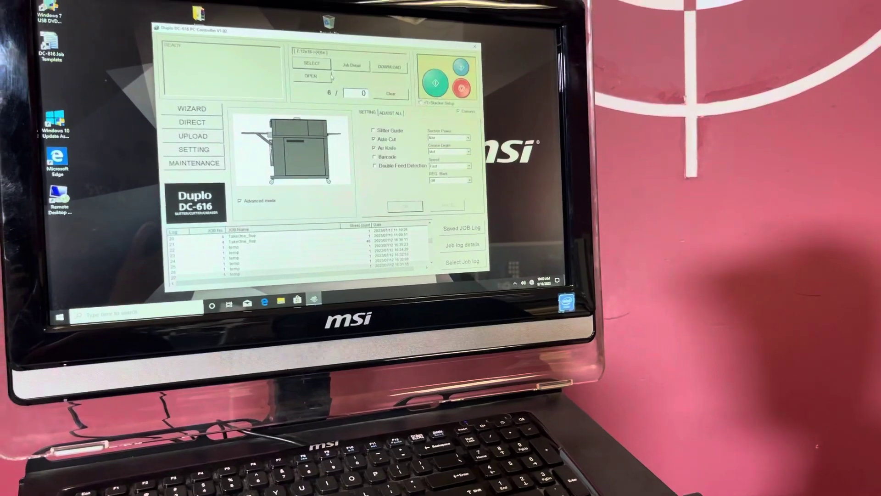
Reopen the stored-job list to look for the TableTent job
click(311, 76)
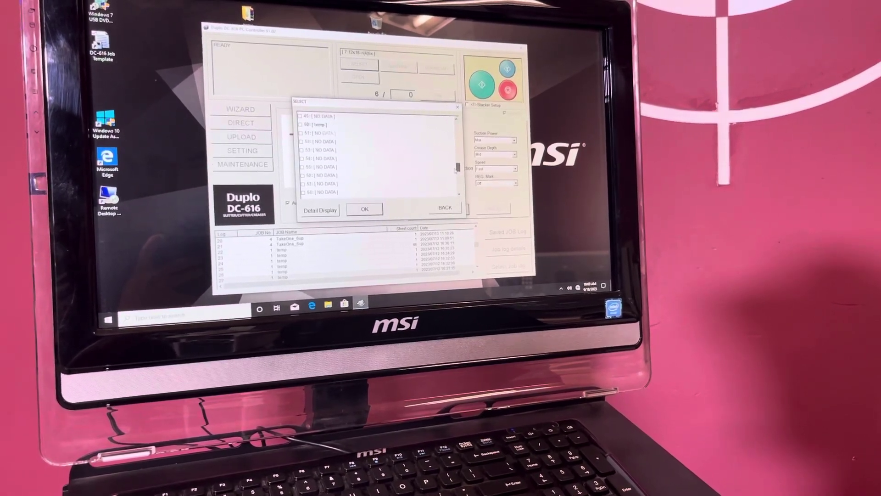
scroll(454, 169, down, 3)
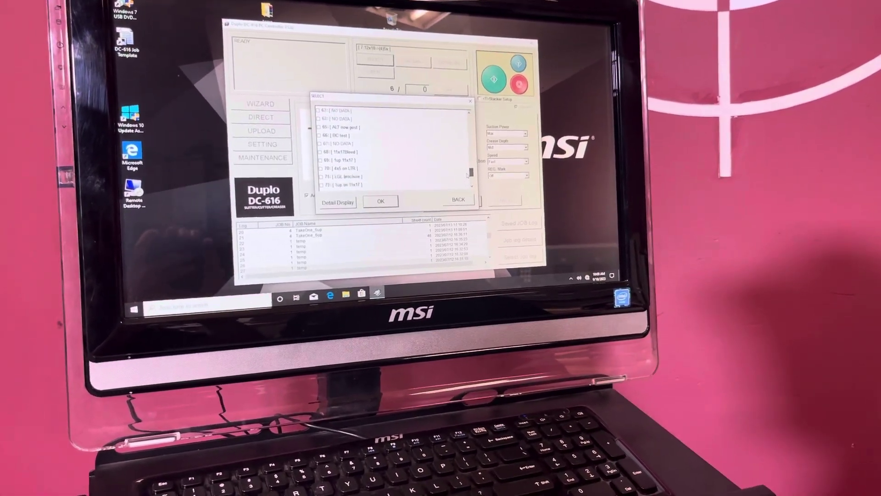
scroll(455, 158, down, 3)
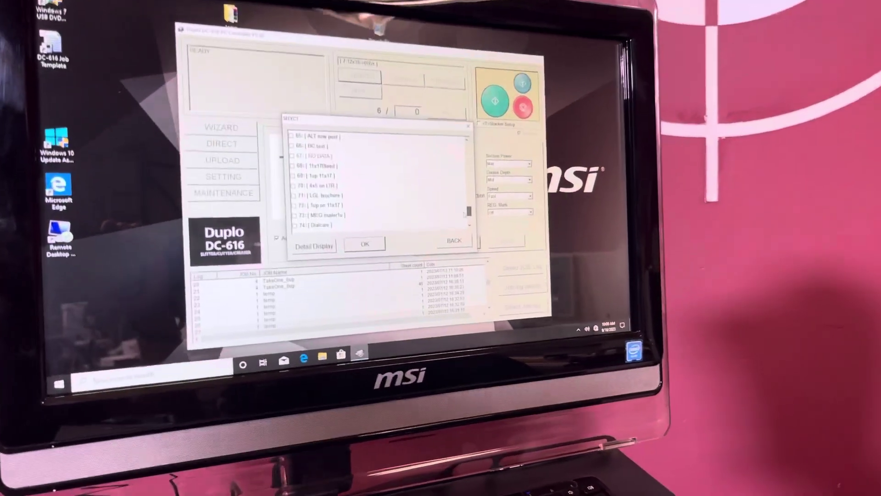
scroll(399, 180, down, 3)
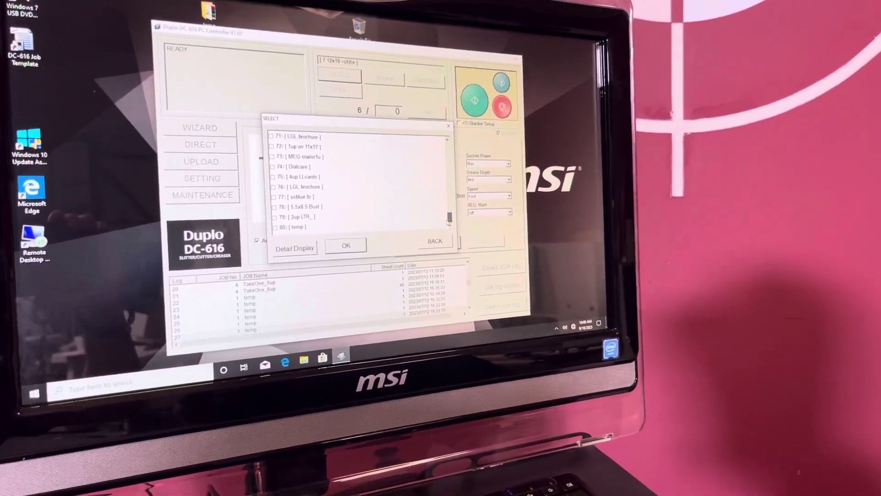